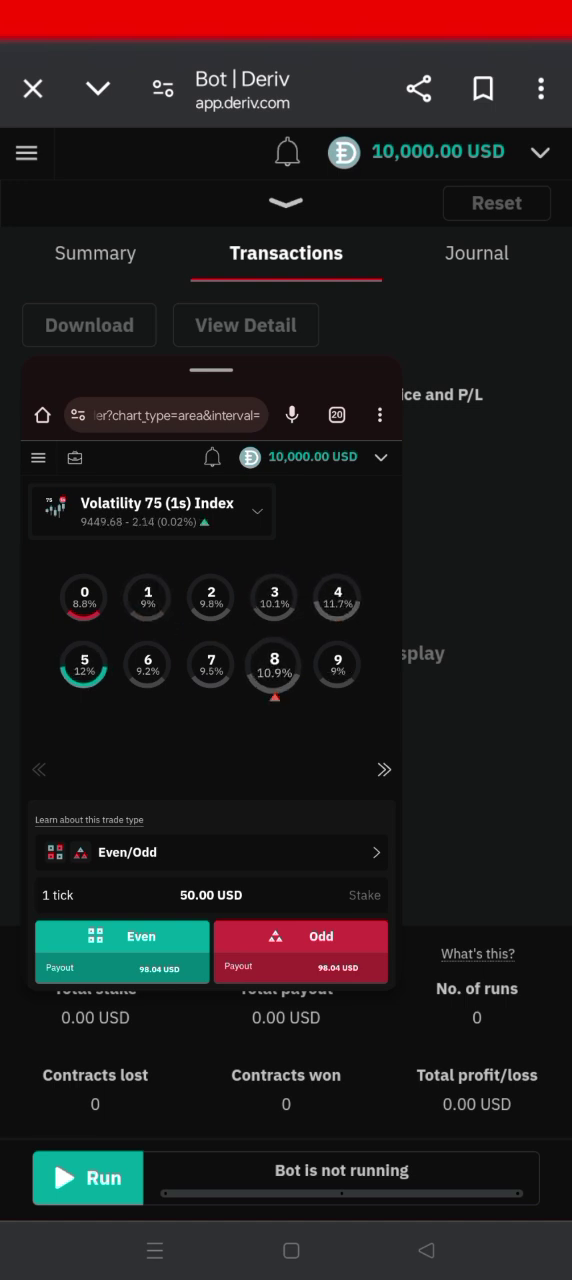
Change the trader's market to Volatility 10 (1s), then to Volatility 25 (1s) Index
{"action": "left_click", "coordinate": [151, 511]}
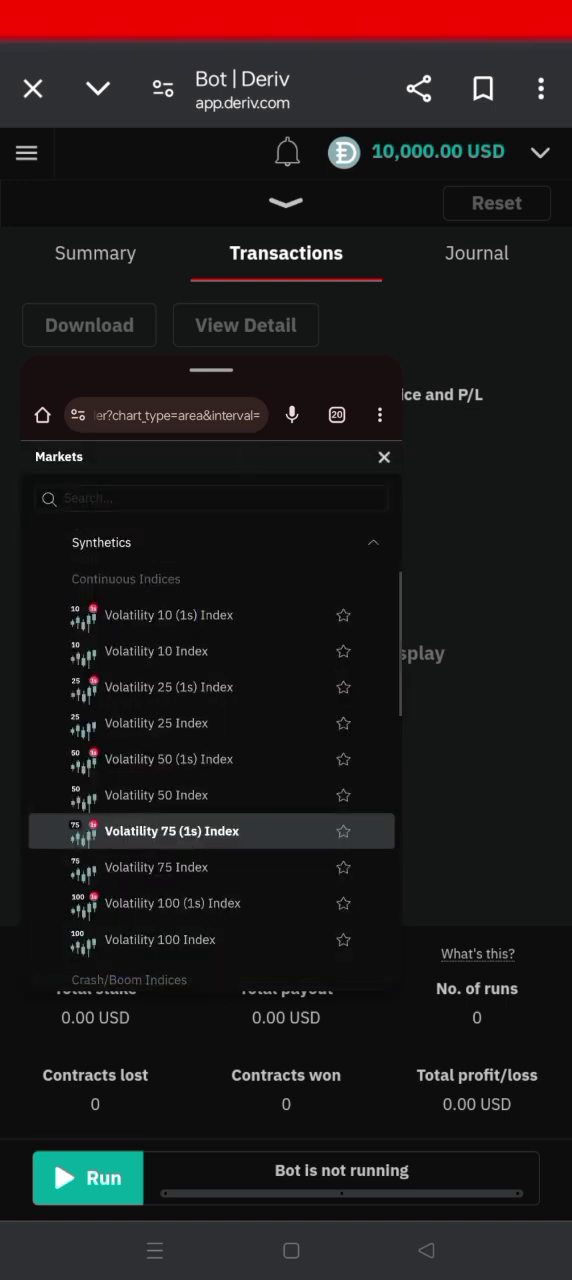
{"action": "left_click", "coordinate": [171, 831]}
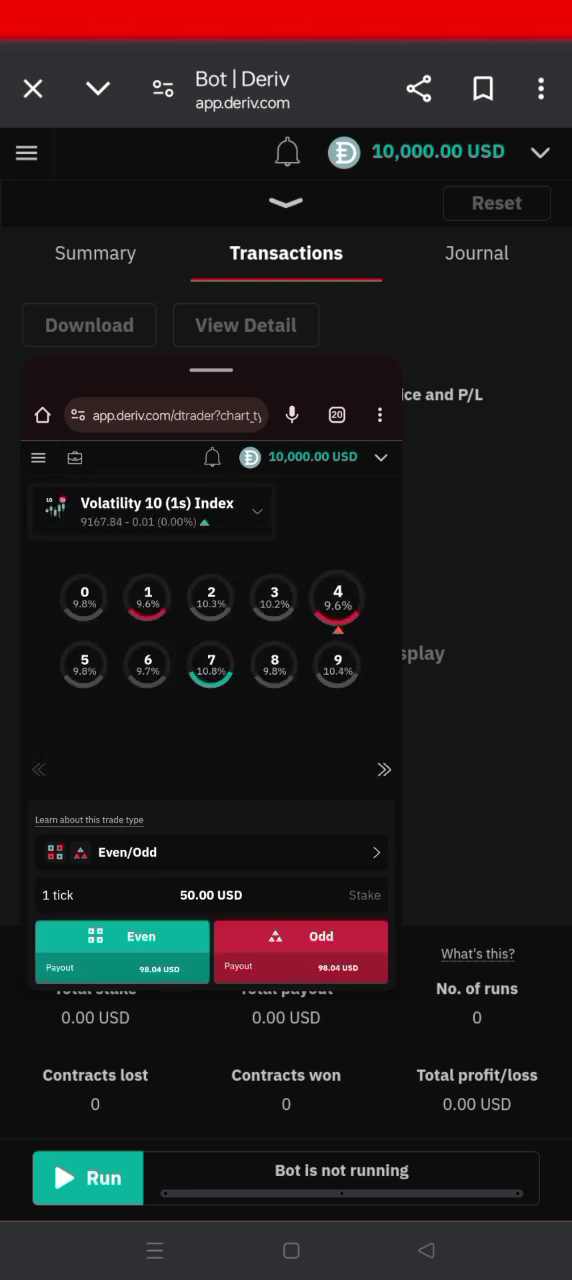
{"action": "left_click", "coordinate": [151, 511]}
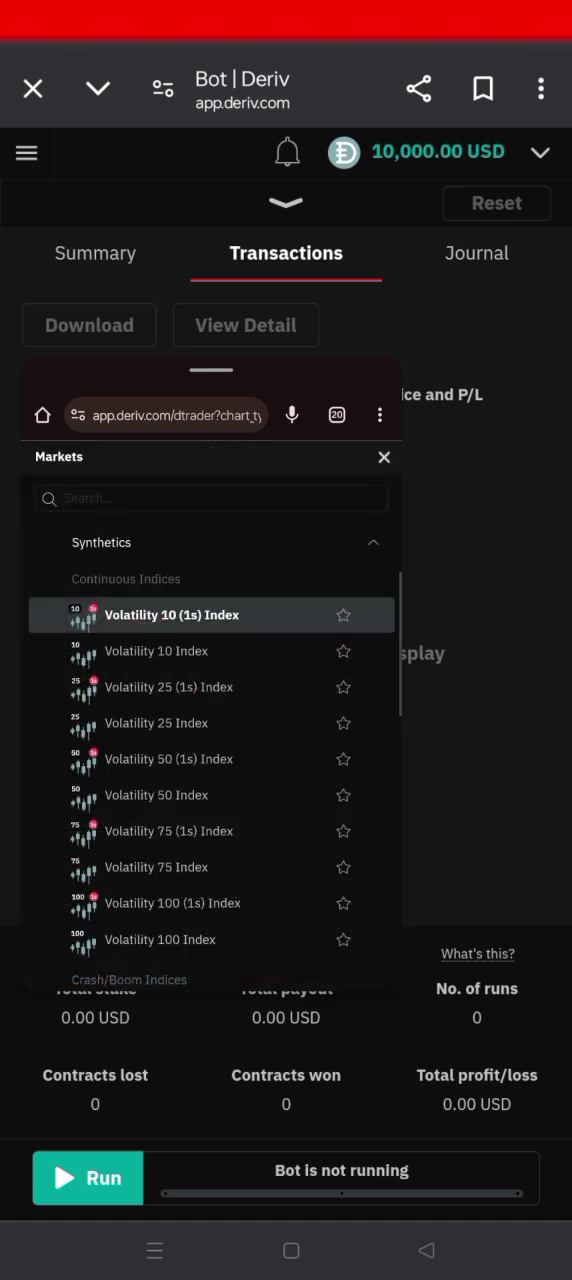
{"action": "left_click", "coordinate": [171, 614]}
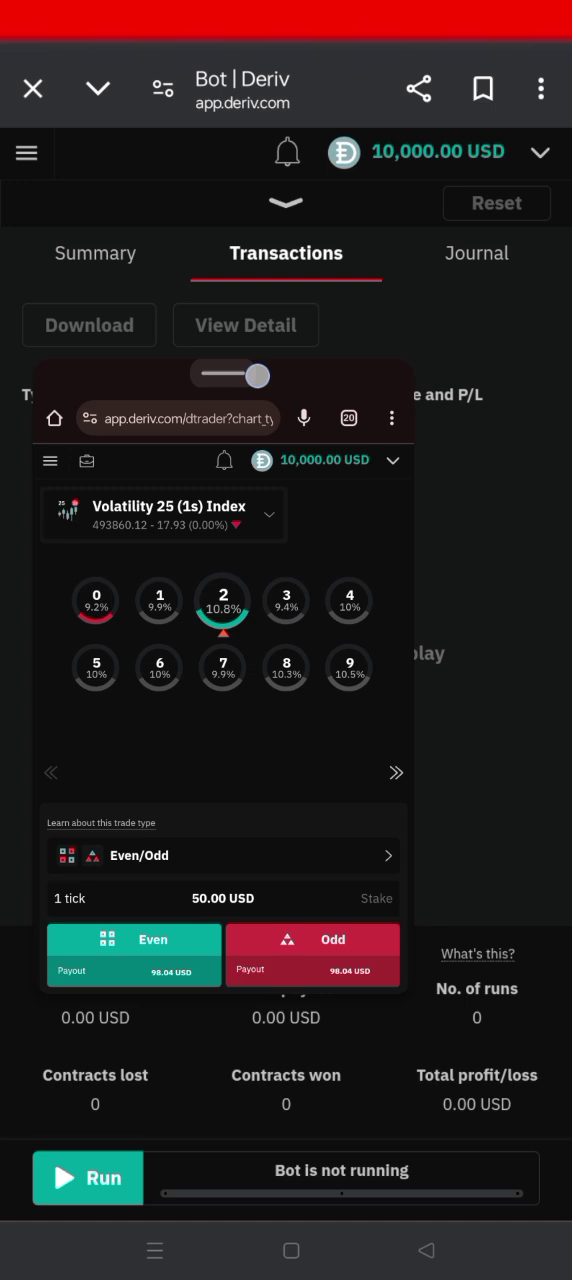
Reveal the bot's blocks and set its market to Volatility 25 (1s) Index
{"action": "left_click_drag", "start_coordinate": [211, 370], "coordinate": [295, 463]}
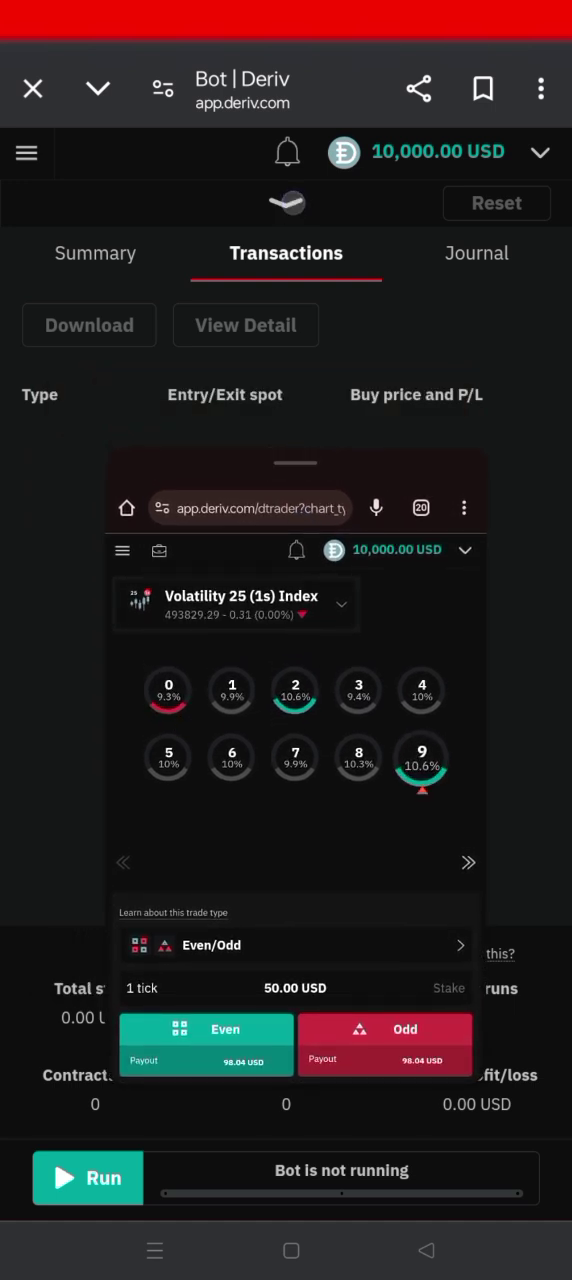
{"action": "left_click", "coordinate": [286, 203]}
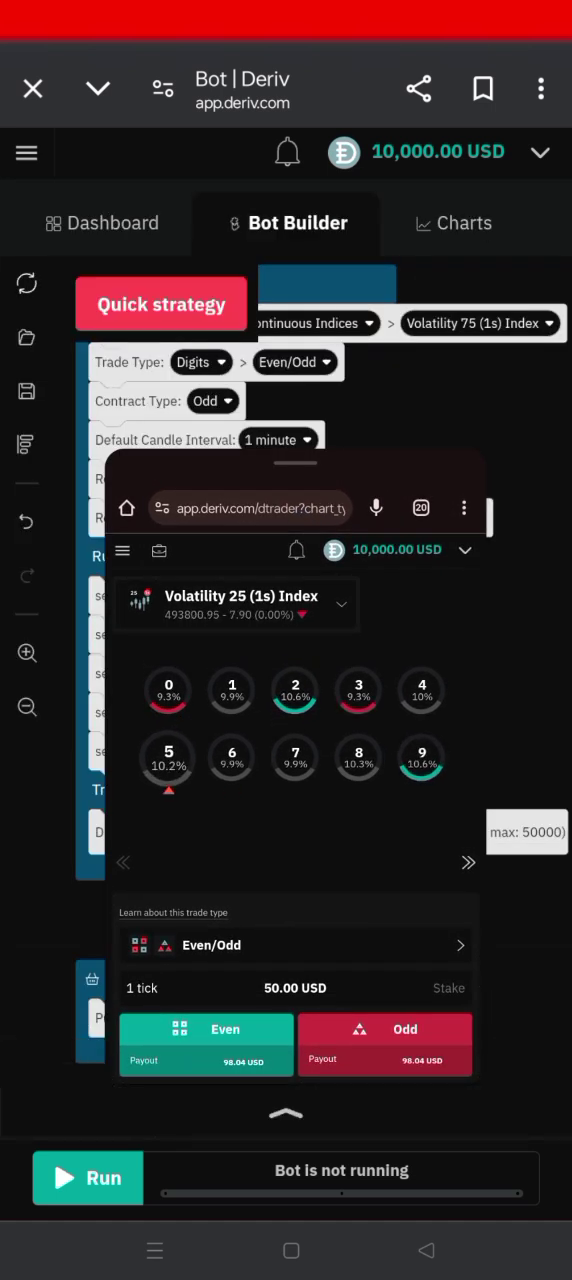
{"action": "left_click_drag", "start_coordinate": [295, 463], "coordinate": [334, 602]}
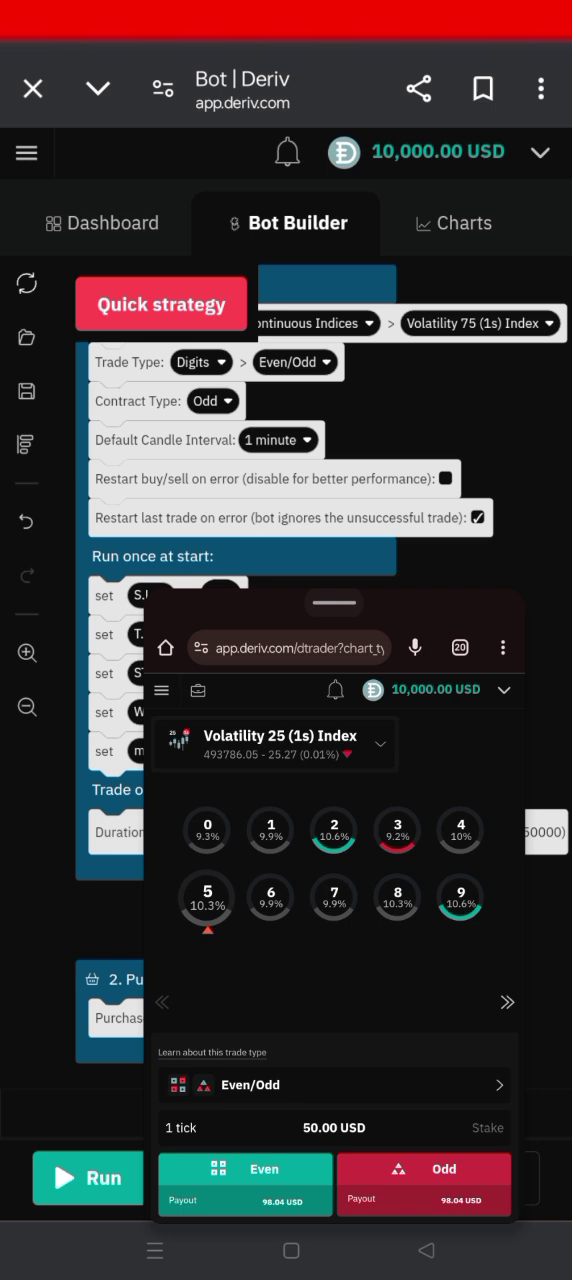
{"action": "left_click", "coordinate": [480, 323]}
{"action": "left_click", "coordinate": [440, 451]}
Change the bot's contract duration to 2 ticks
{"action": "left_click_drag", "start_coordinate": [334, 602], "coordinate": [447, 395]}
{"action": "left_click", "coordinate": [238, 831]}
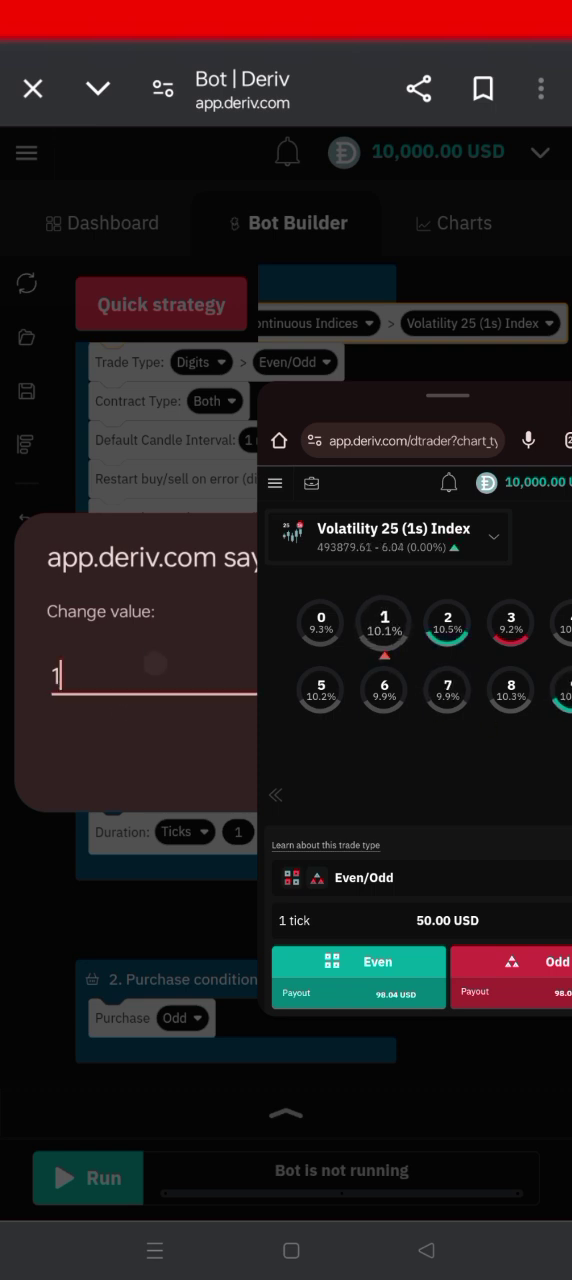
{"action": "left_click", "coordinate": [150, 678]}
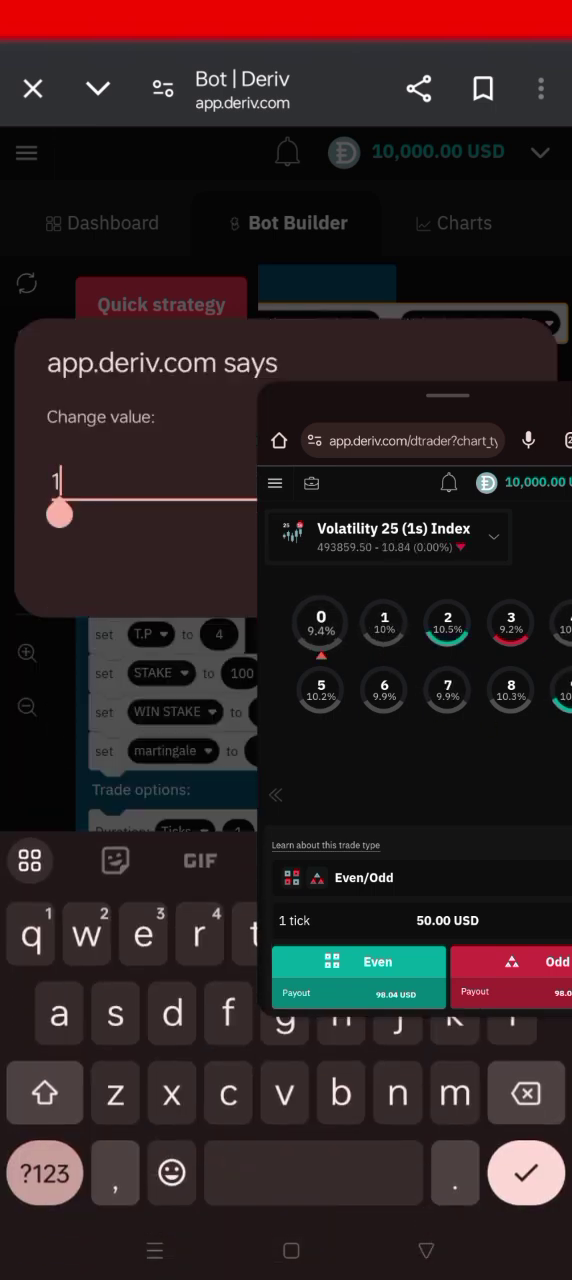
{"action": "left_click", "coordinate": [525, 1093]}
{"action": "left_click", "coordinate": [45, 1172]}
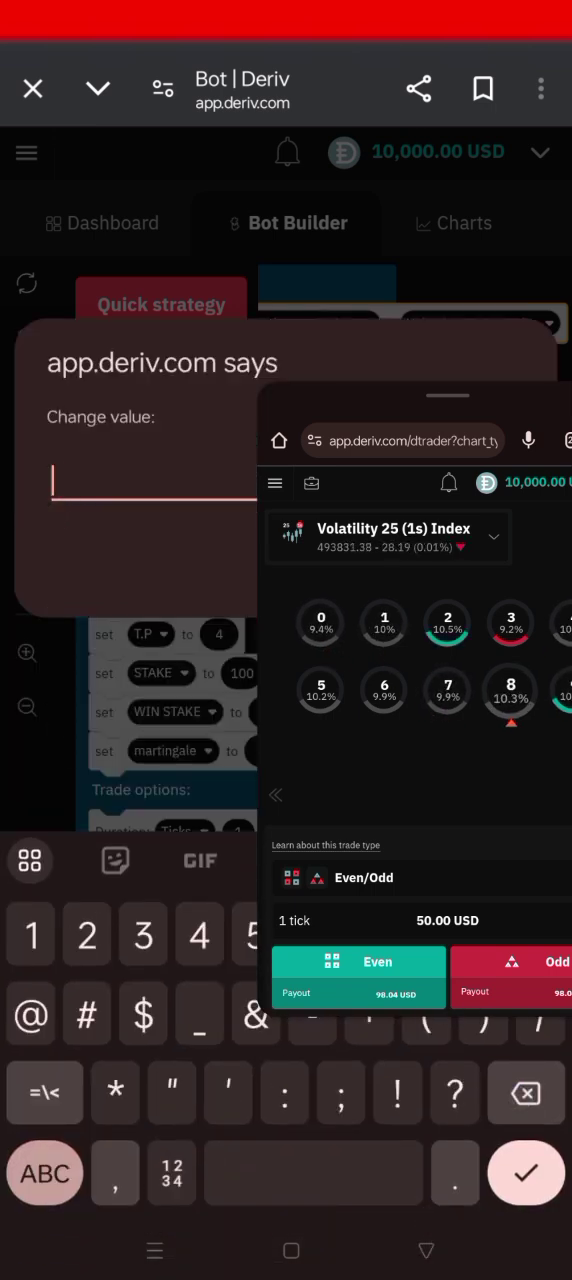
{"action": "type", "text": "2"}
{"action": "key", "text": "Escape"}
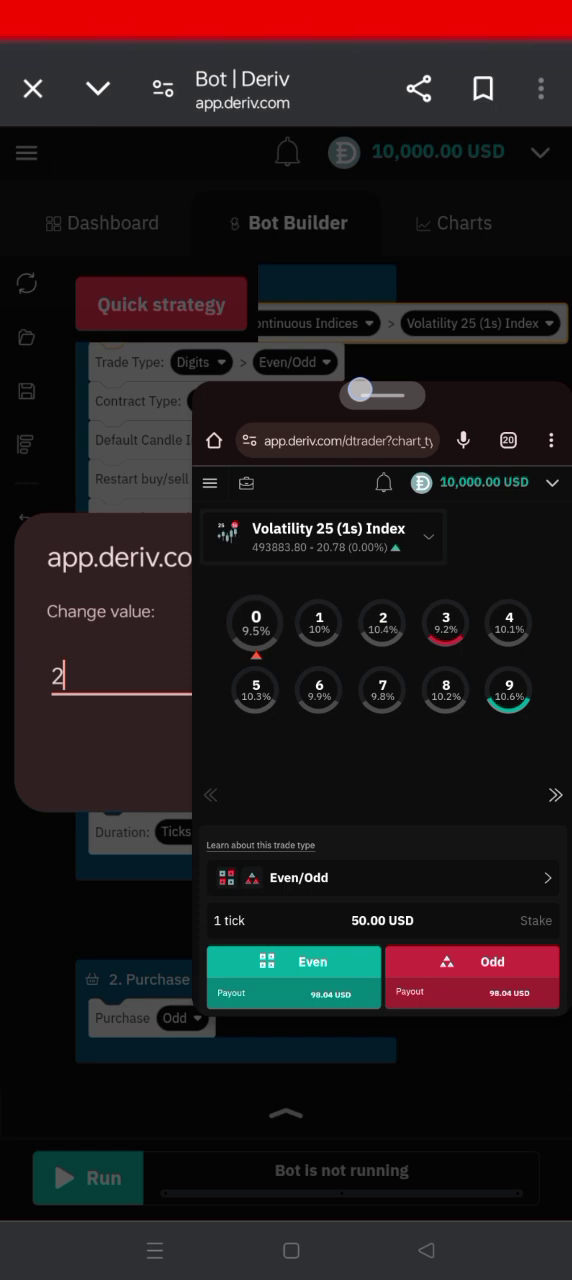
{"action": "left_click_drag", "start_coordinate": [447, 396], "coordinate": [231, 394]}
{"action": "left_click", "coordinate": [476, 758]}
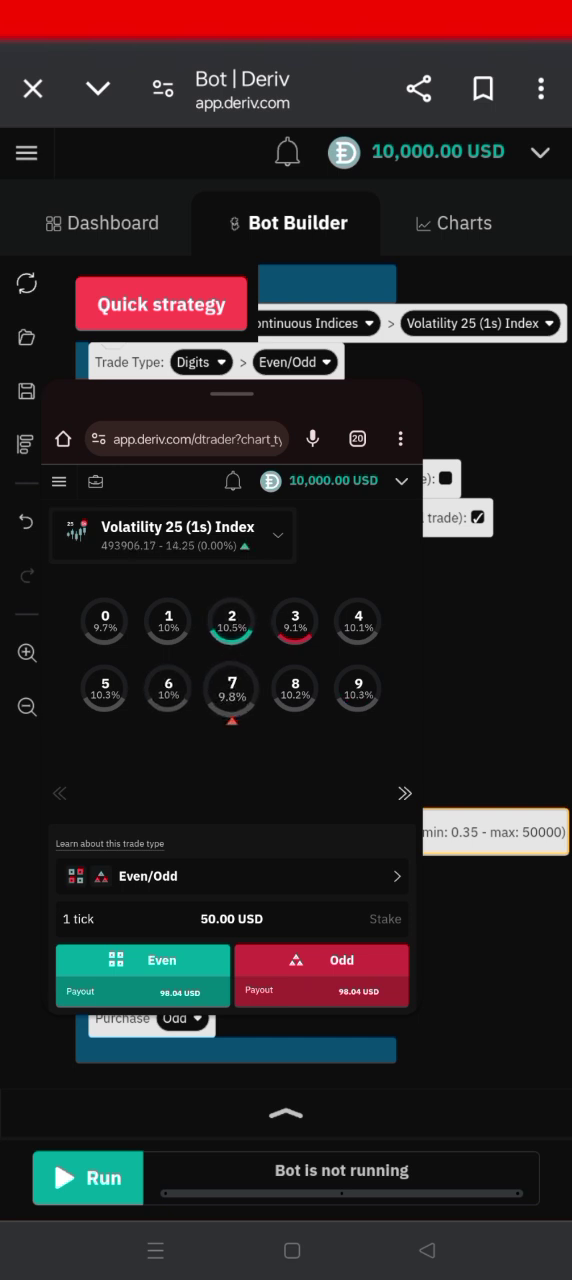
Run, stop and rerun the Odd bot, winning two contracts for +192.16 USD total
{"action": "left_click", "coordinate": [88, 1178]}
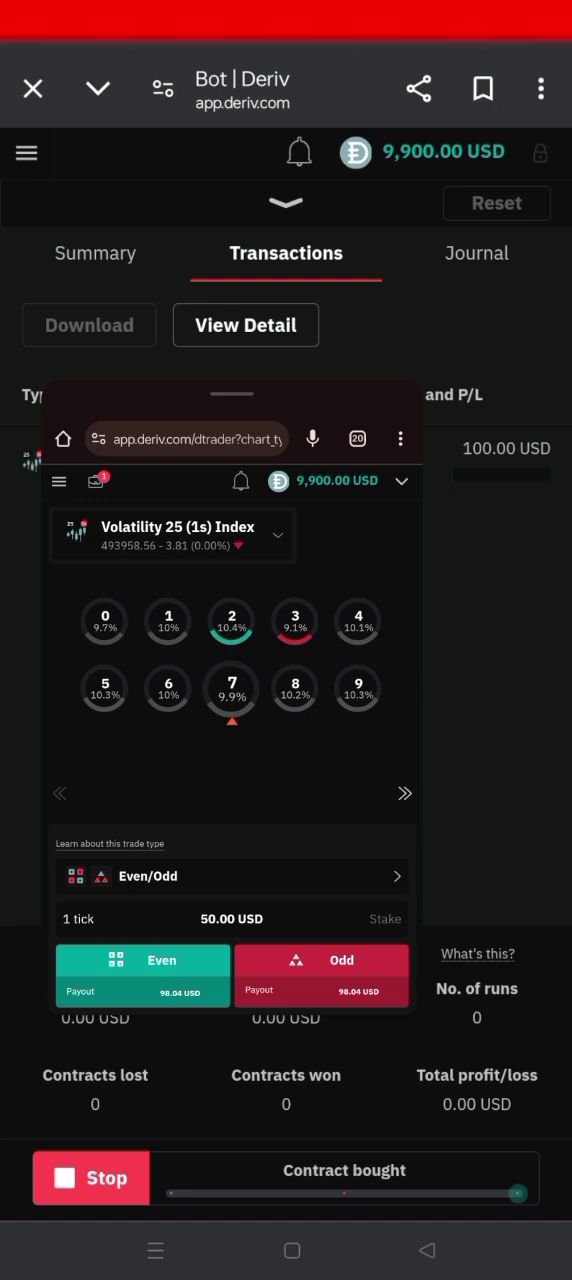
{"action": "left_click", "coordinate": [88, 1178]}
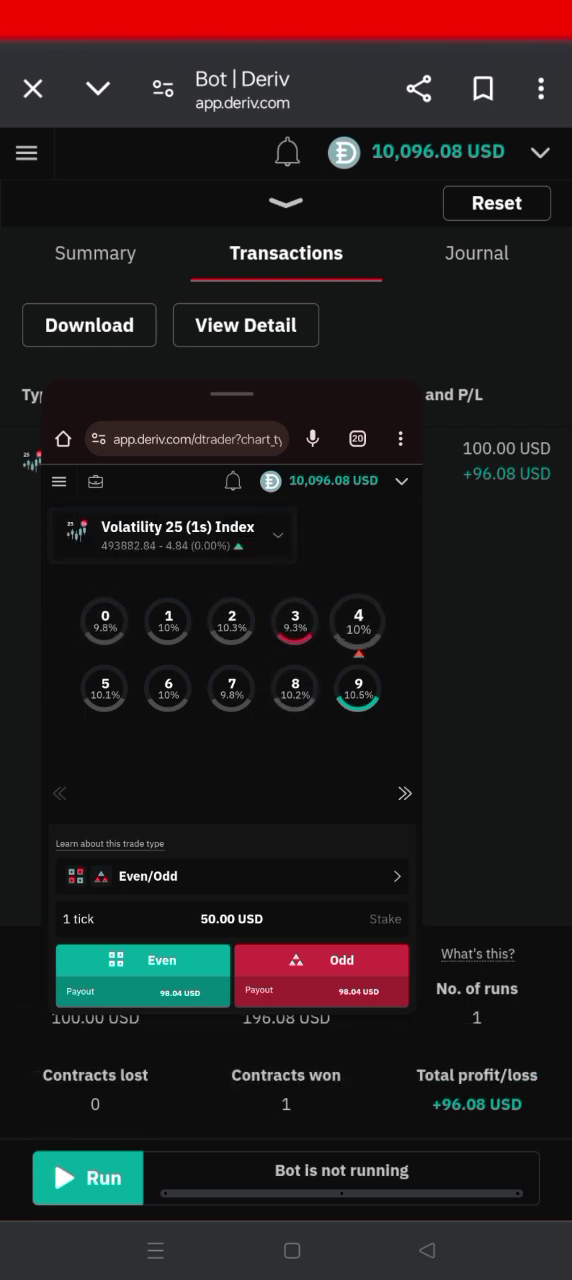
{"action": "left_click", "coordinate": [88, 1178]}
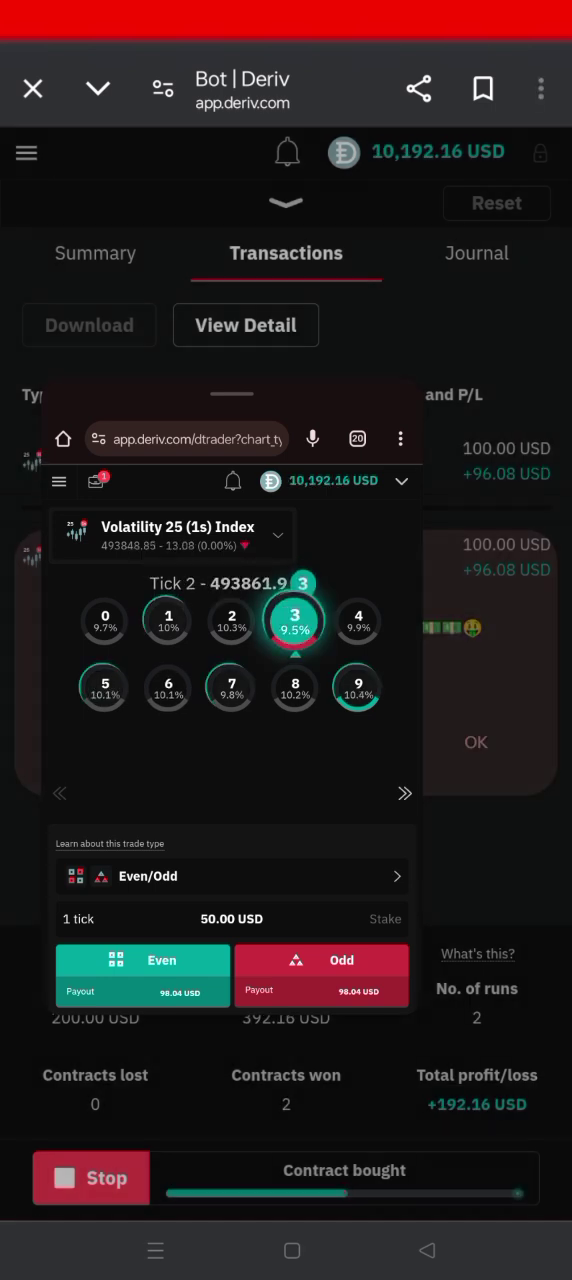
{"action": "left_click", "coordinate": [476, 742]}
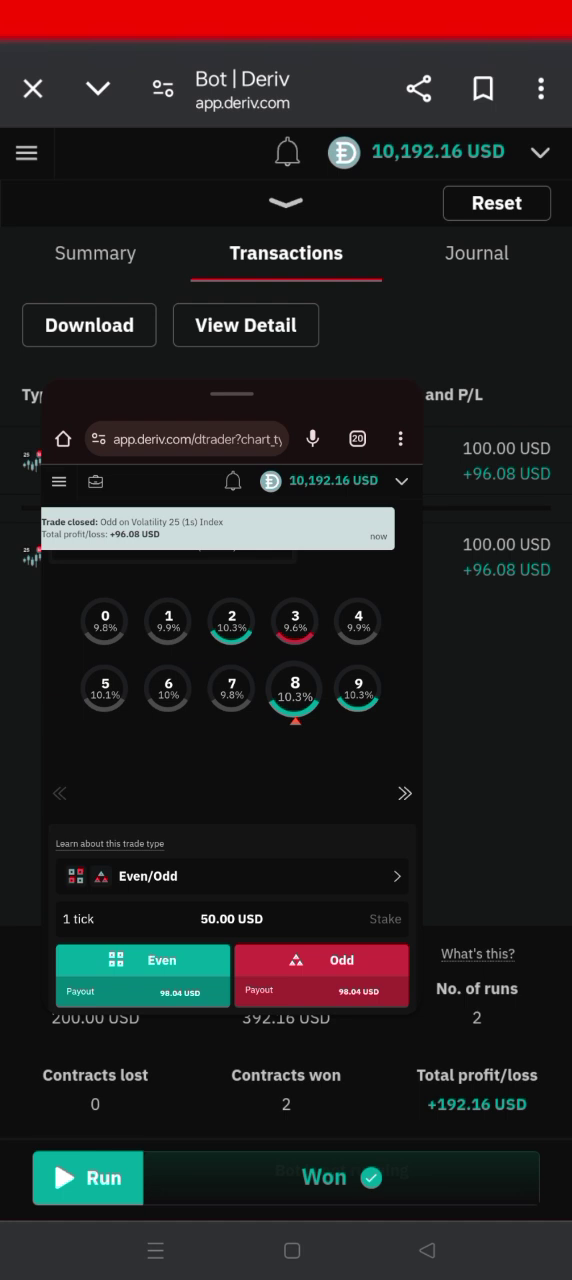
Zero the run statistics, then run the bot for a +96.08 USD win on a 100 USD stake
{"action": "left_click", "coordinate": [496, 202]}
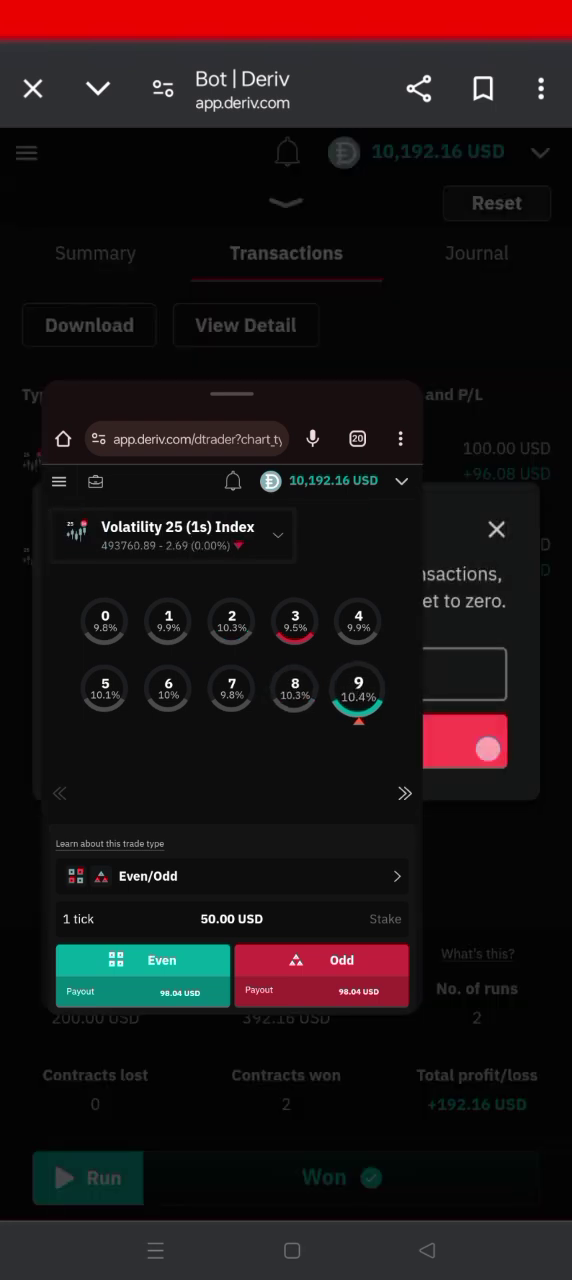
{"action": "left_click", "coordinate": [488, 749]}
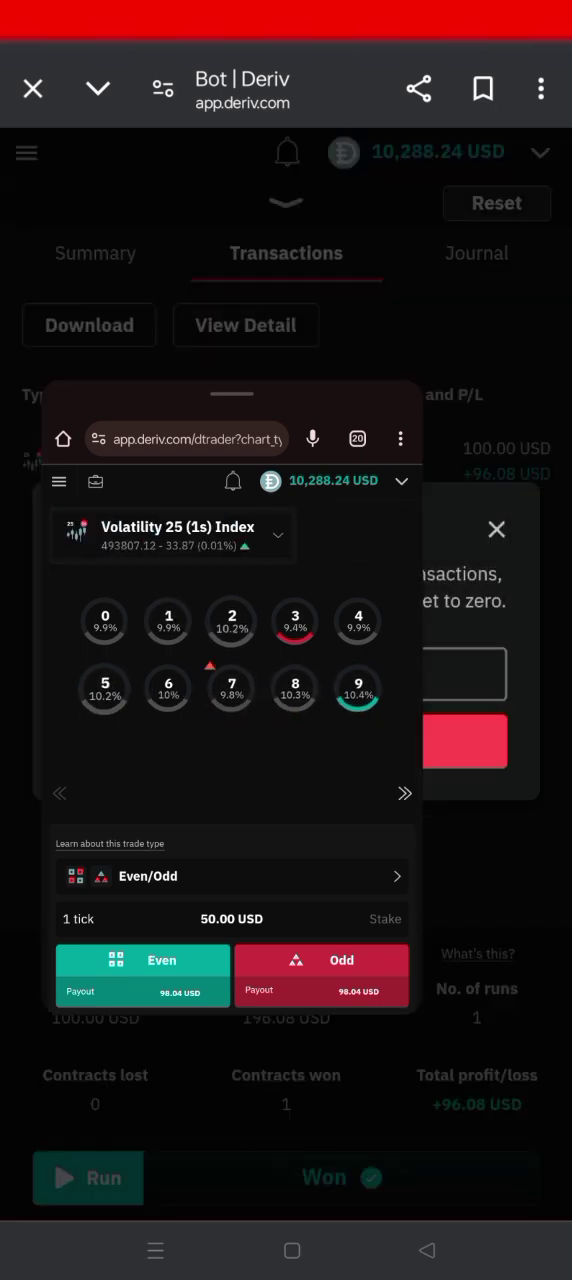
{"action": "left_click", "coordinate": [500, 645]}
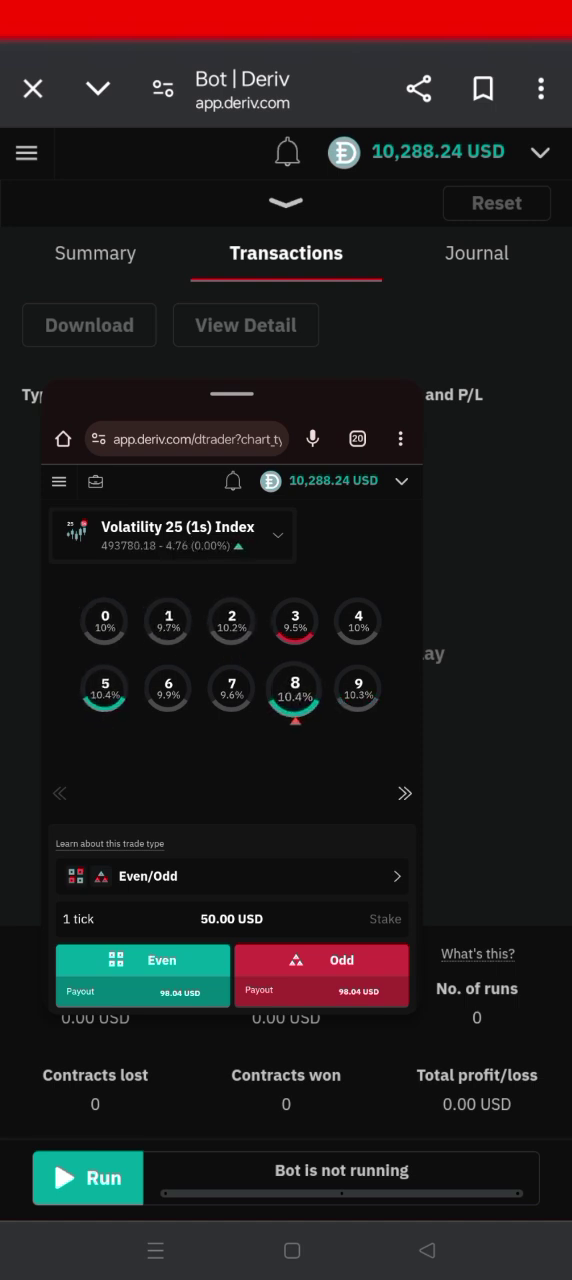
{"action": "left_click", "coordinate": [88, 1177]}
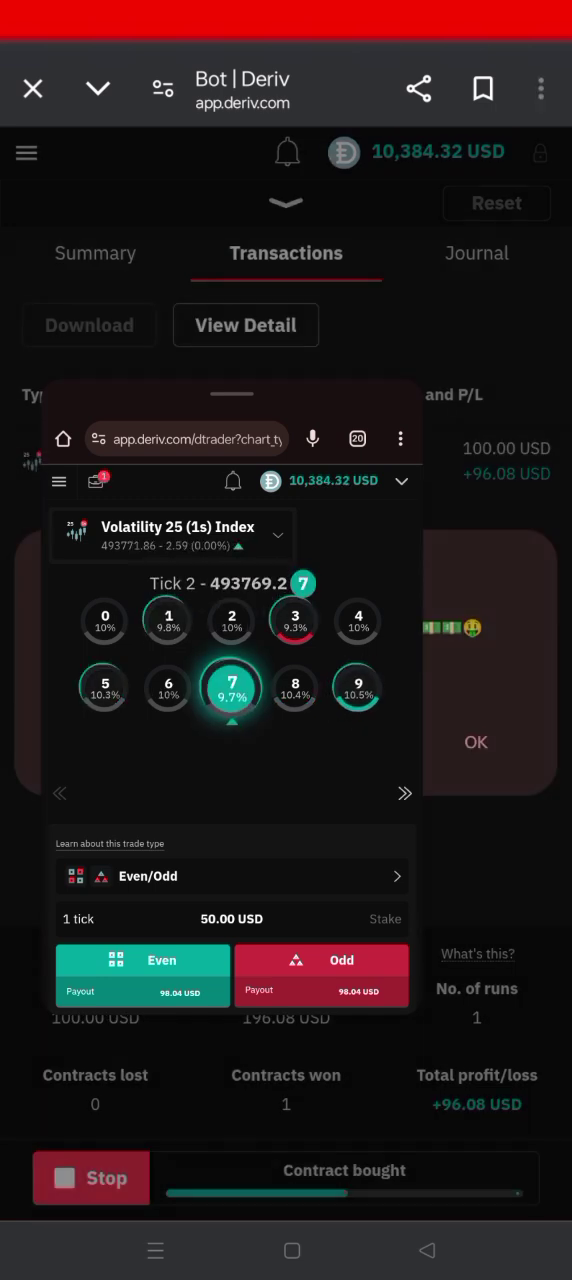
{"action": "left_click", "coordinate": [480, 741]}
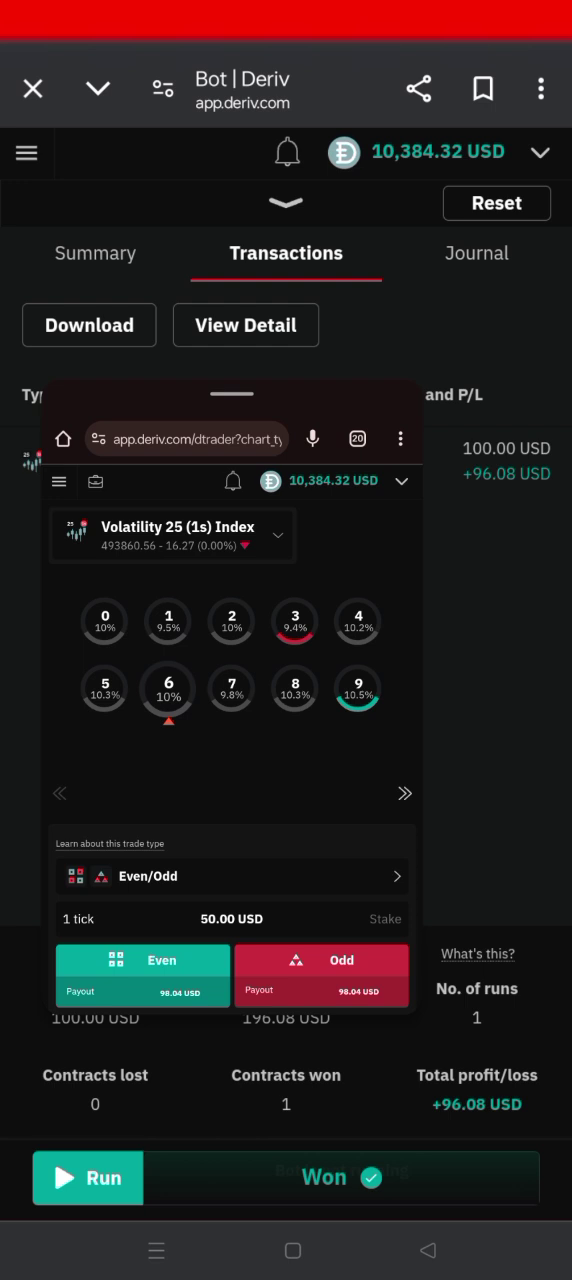
Reset the run statistics and start another bot run
{"action": "left_click", "coordinate": [530, 198]}
{"action": "left_click", "coordinate": [479, 737]}
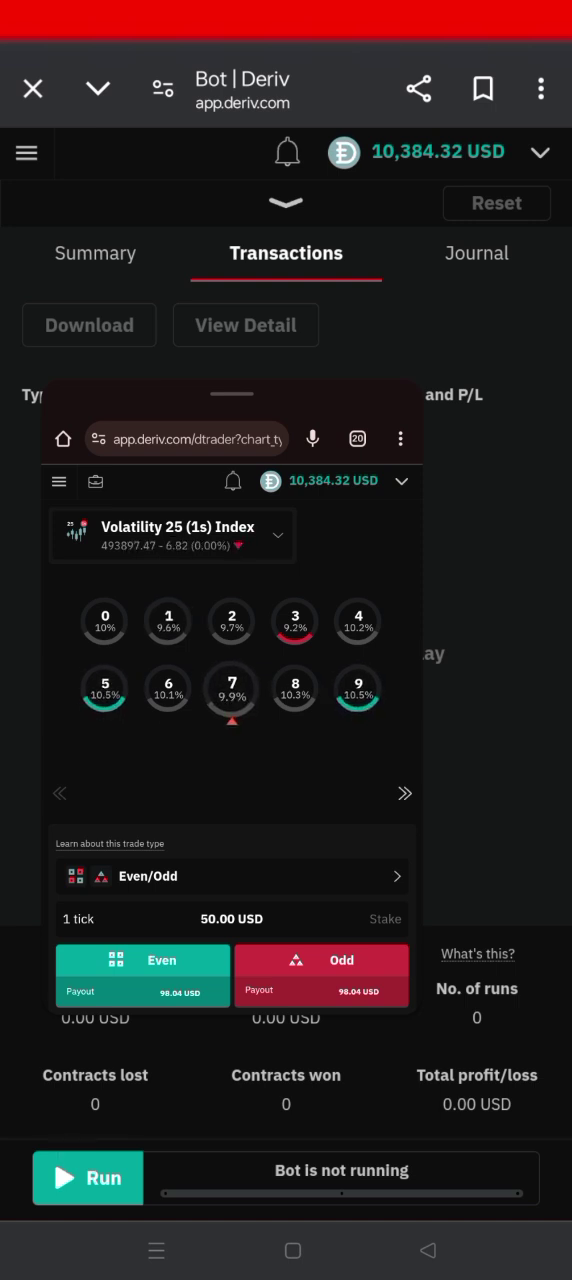
{"action": "left_click", "coordinate": [88, 1177]}
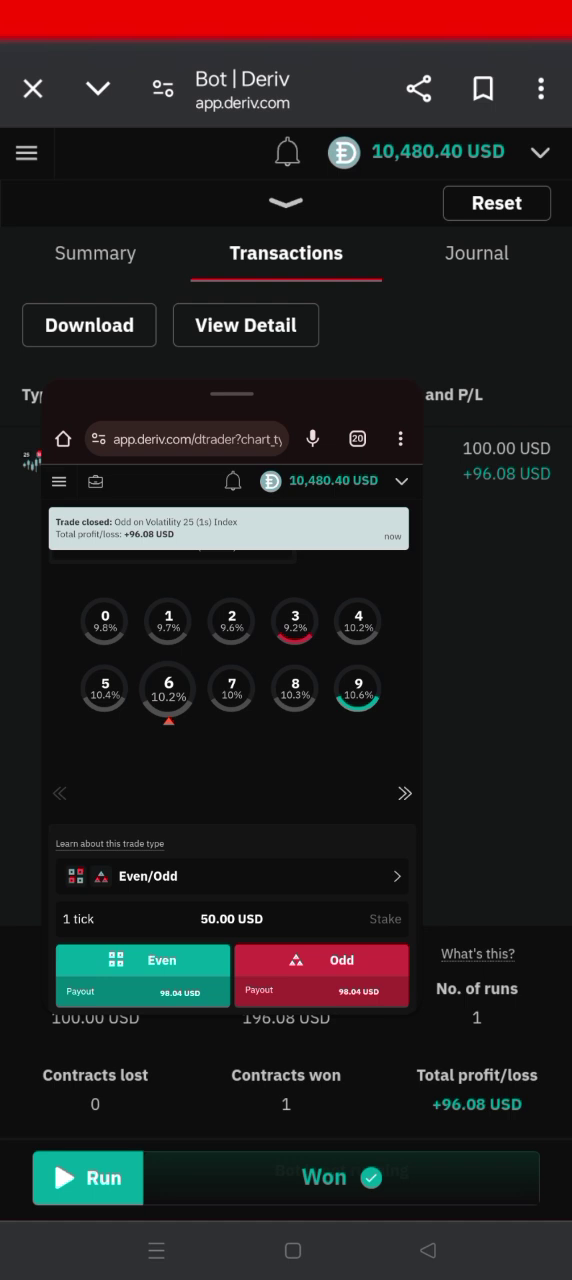
Reset the statistics again and rerun the bot, winning to reach 10,576.48 USD
{"action": "left_click", "coordinate": [496, 203]}
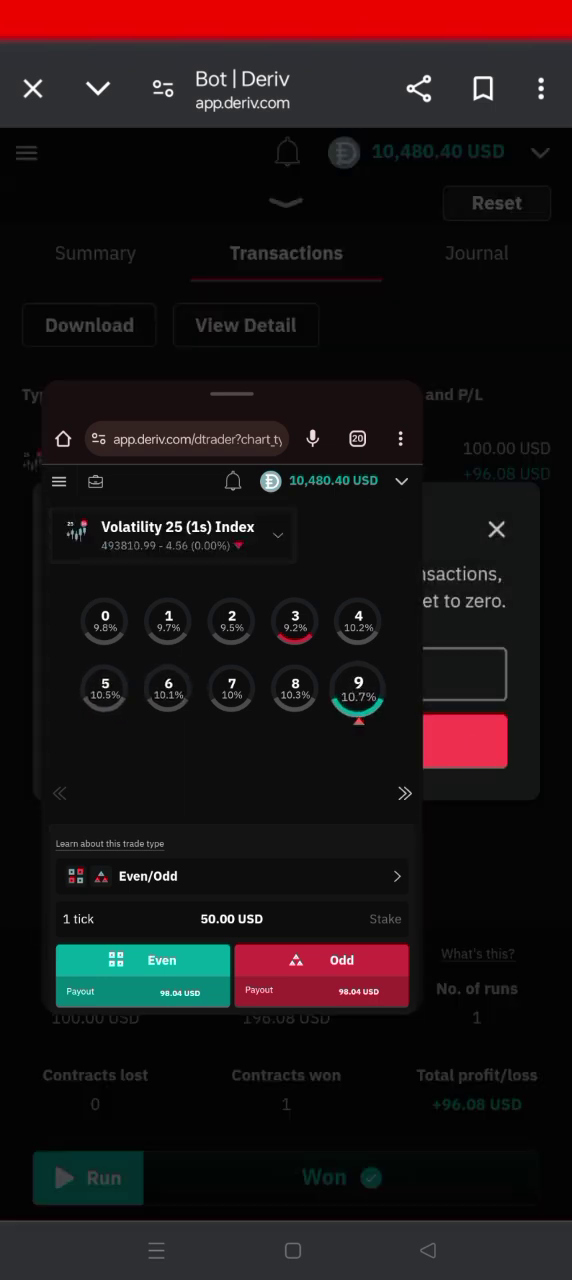
{"action": "left_click", "coordinate": [500, 745]}
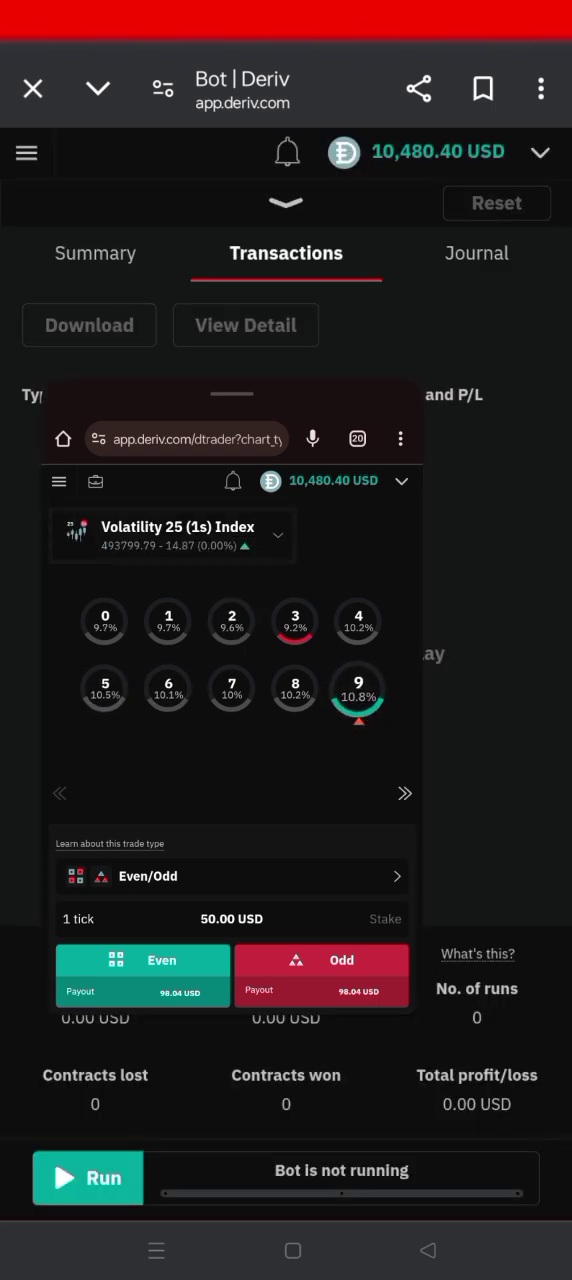
{"action": "left_click", "coordinate": [88, 1178]}
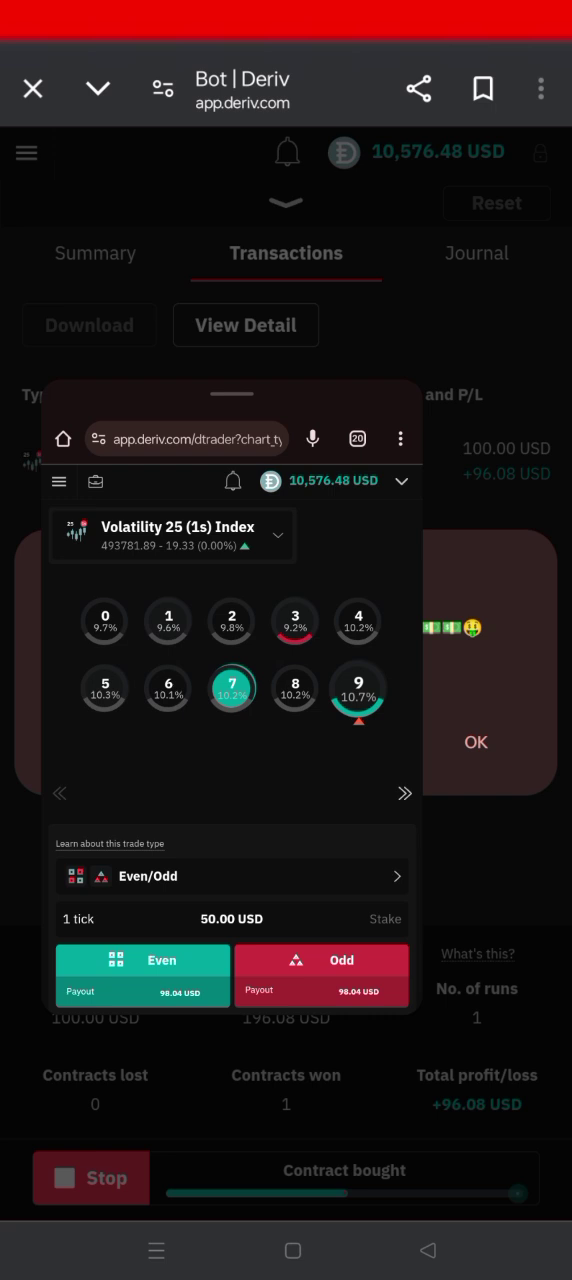
{"action": "left_click", "coordinate": [476, 742]}
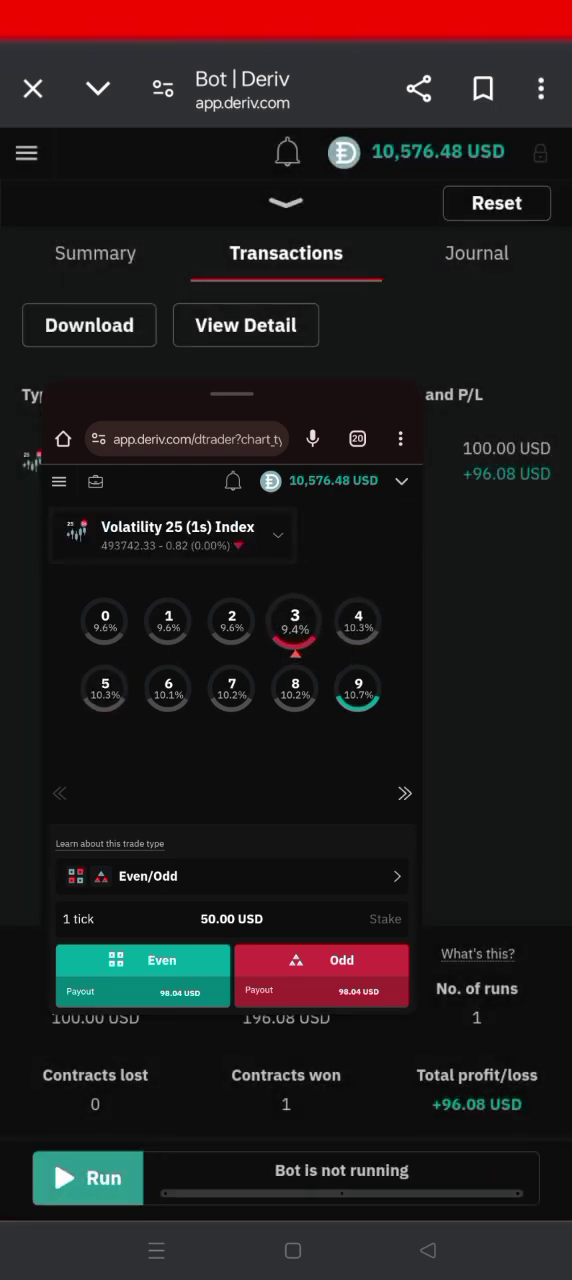
{"action": "left_click", "coordinate": [496, 203]}
Confirm the reset, peek at the price chart, then run the bot for a +96.08 USD win
{"action": "left_click", "coordinate": [470, 741]}
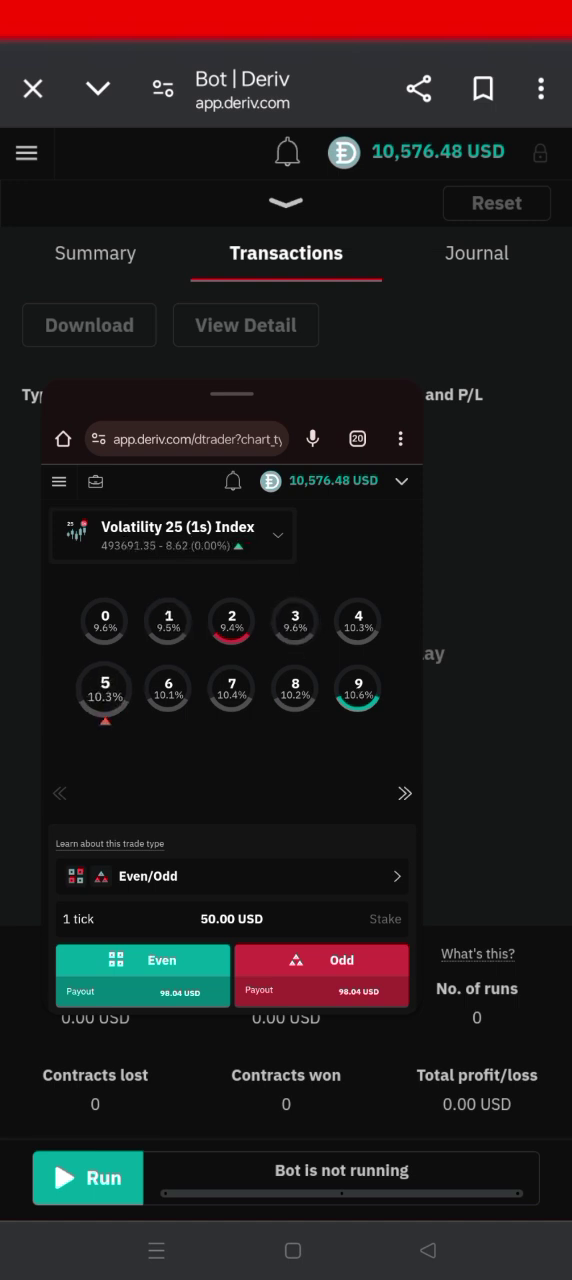
{"action": "left_click", "coordinate": [59, 792]}
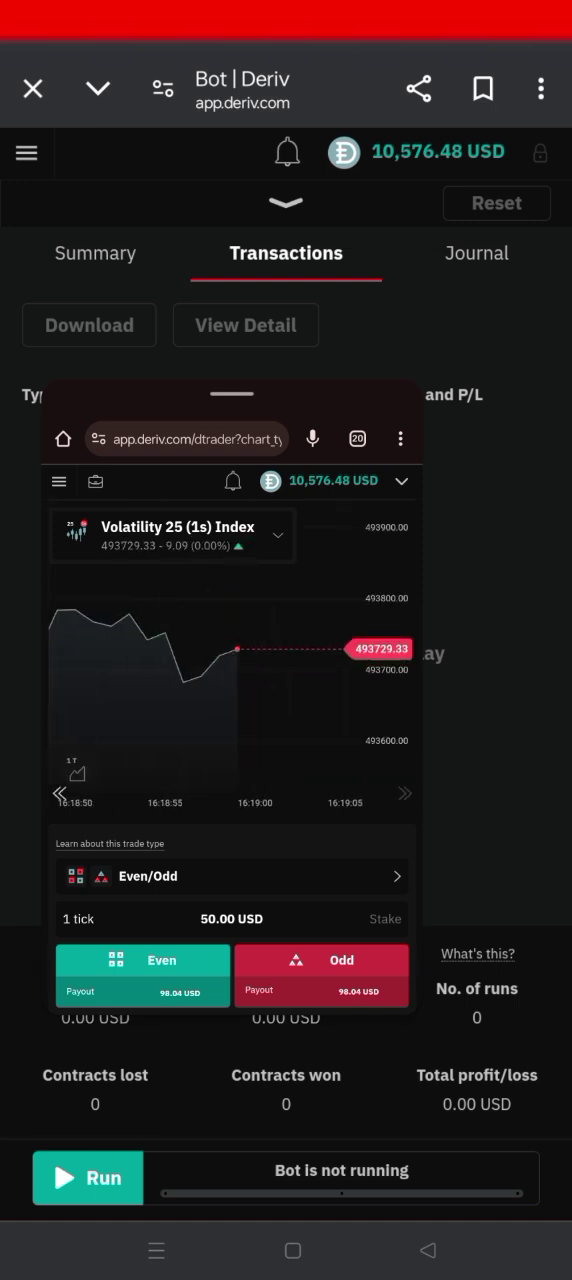
{"action": "left_click", "coordinate": [404, 792]}
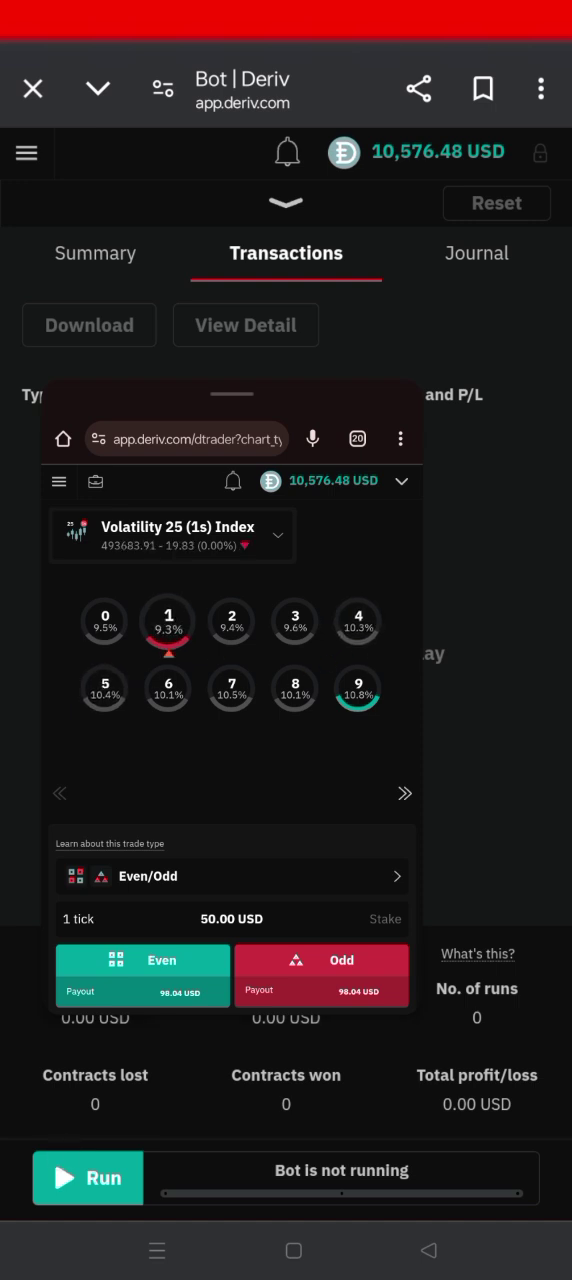
{"action": "left_click", "coordinate": [88, 1177]}
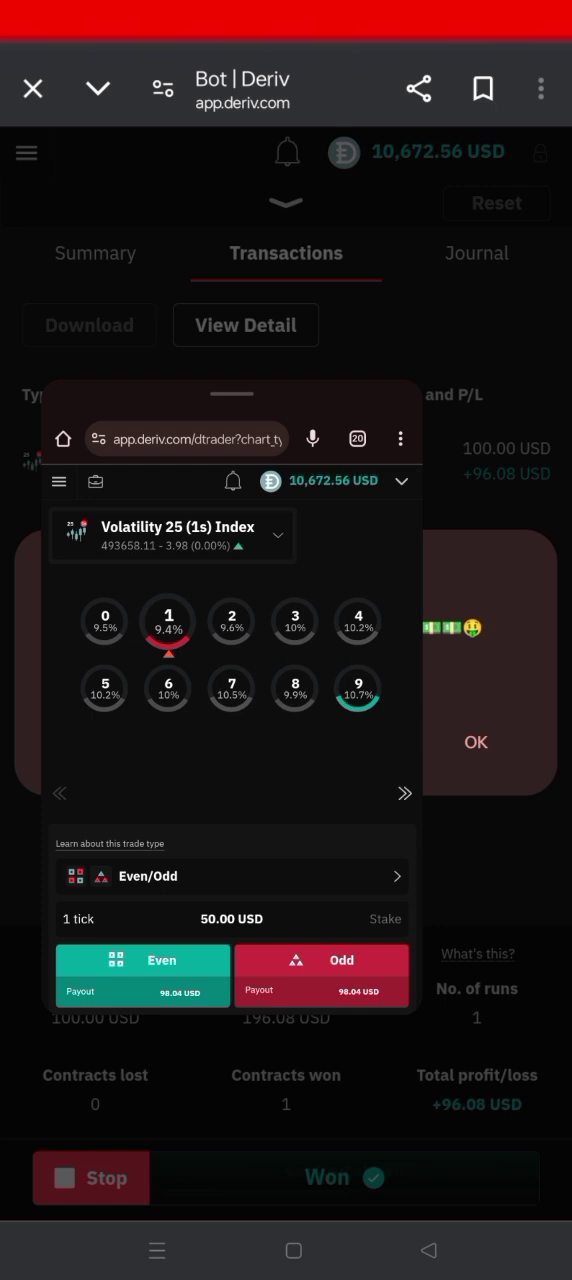
{"action": "left_click", "coordinate": [476, 742]}
{"action": "left_click", "coordinate": [497, 202]}
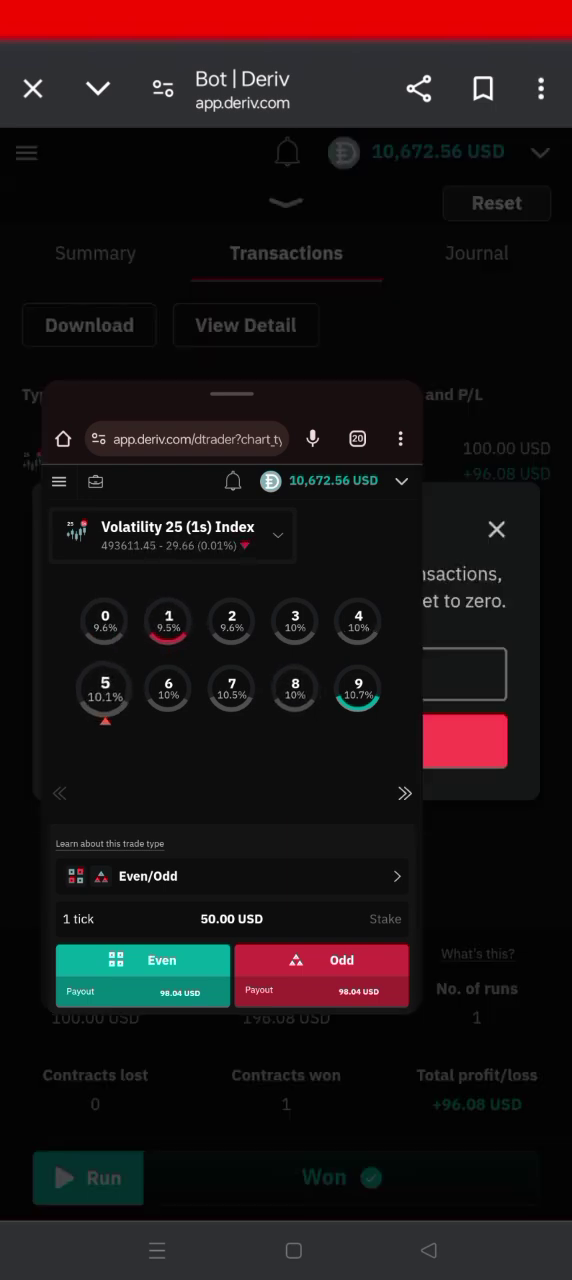
Run the bot for another +96.08 USD win, then reset its statistics to zero
{"action": "left_click", "coordinate": [491, 738]}
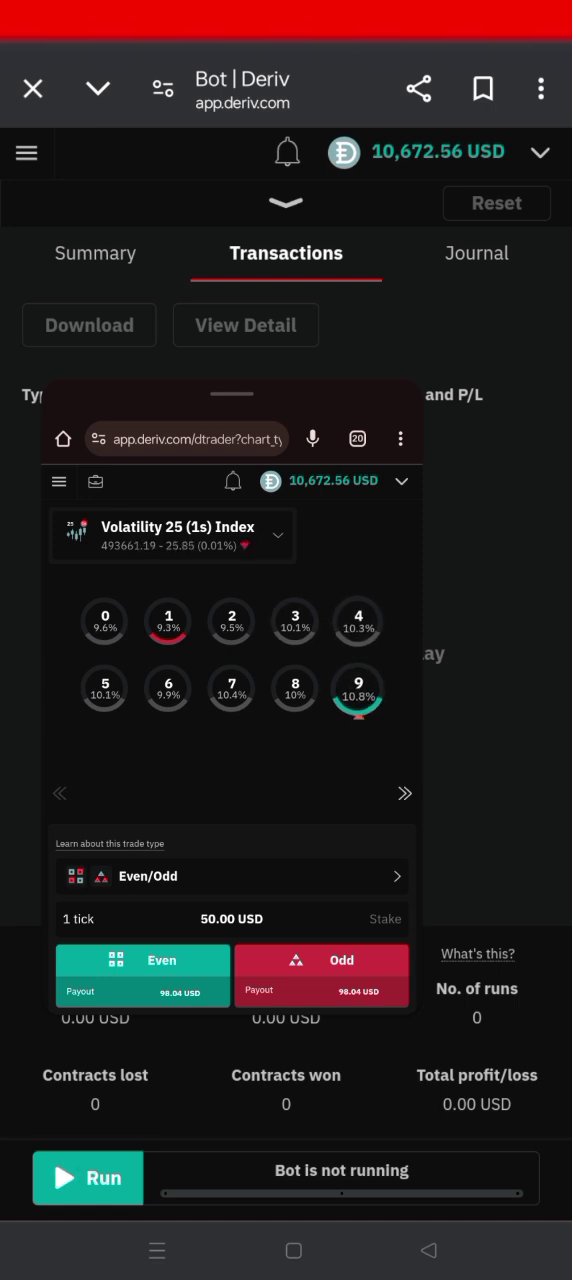
{"action": "left_click", "coordinate": [88, 1178]}
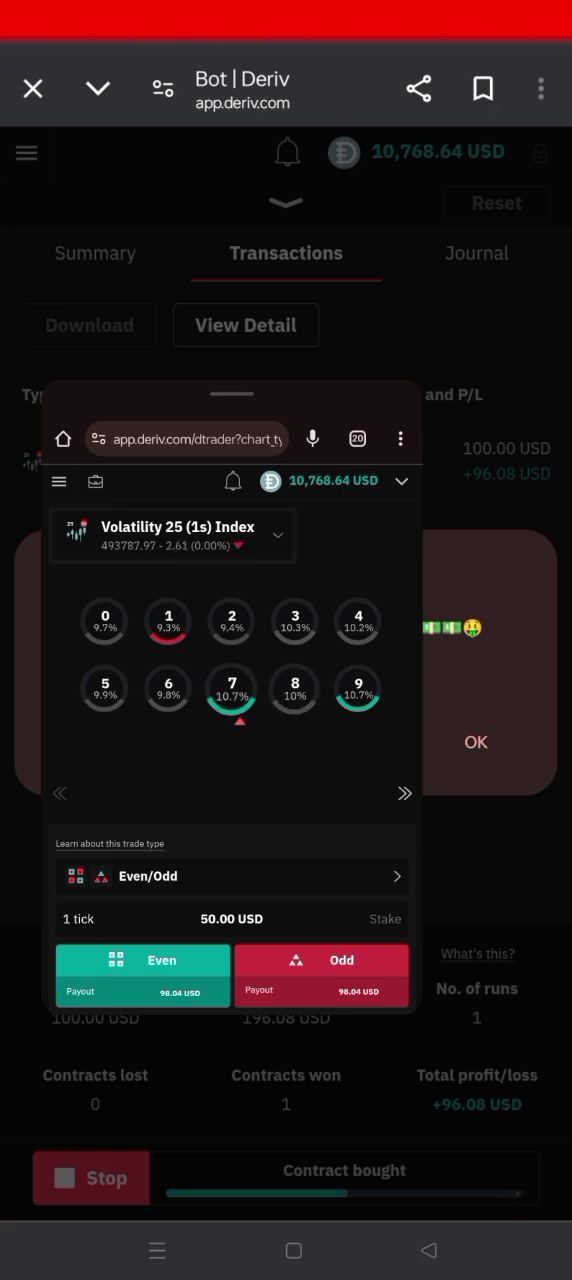
{"action": "left_click", "coordinate": [476, 741]}
{"action": "left_click", "coordinate": [512, 202]}
{"action": "left_click", "coordinate": [465, 741]}
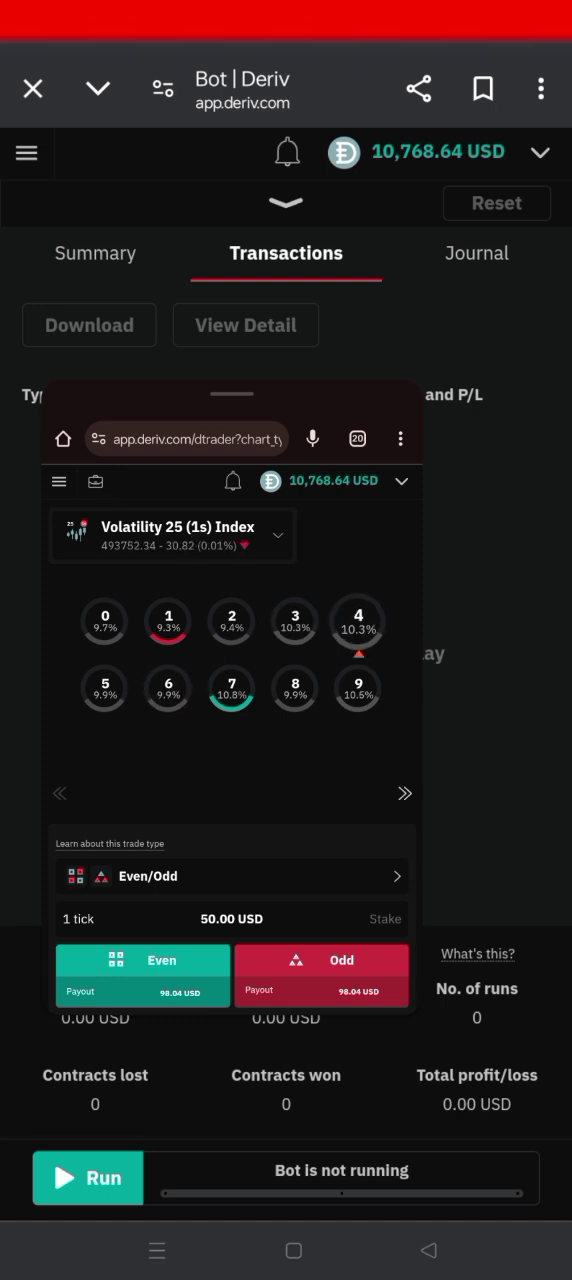